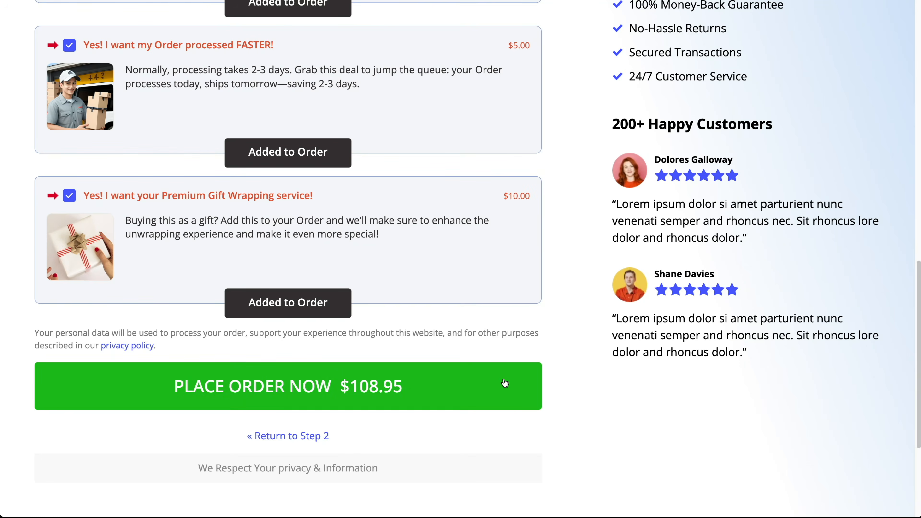
- Place the order that includes the faster processing and Premium Gift Wrapping add-ons
left_click(505, 383)
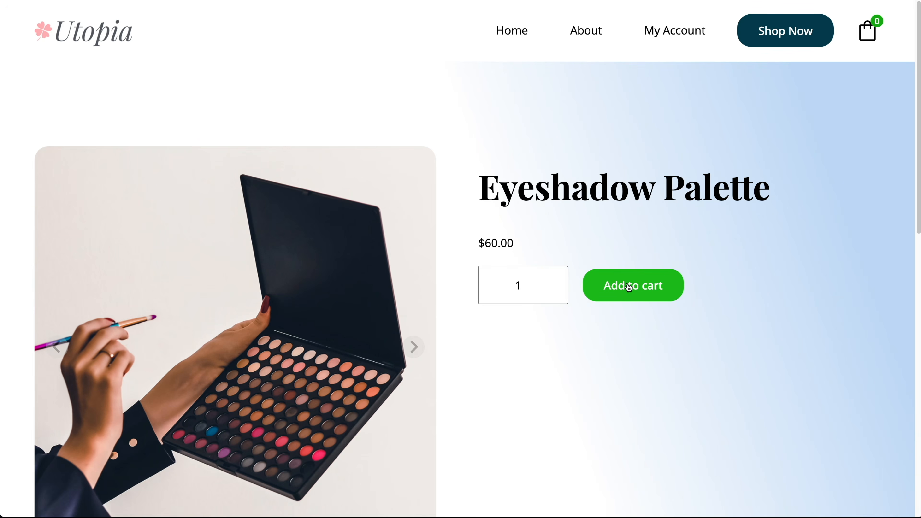
- Add one Eyeshadow Palette to the cart and proceed to checkout
left_click(629, 287)
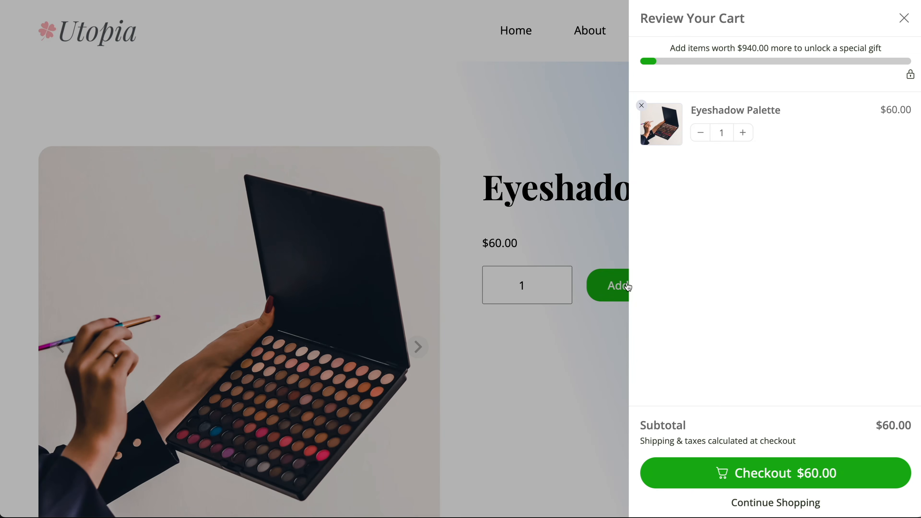
left_click(775, 471)
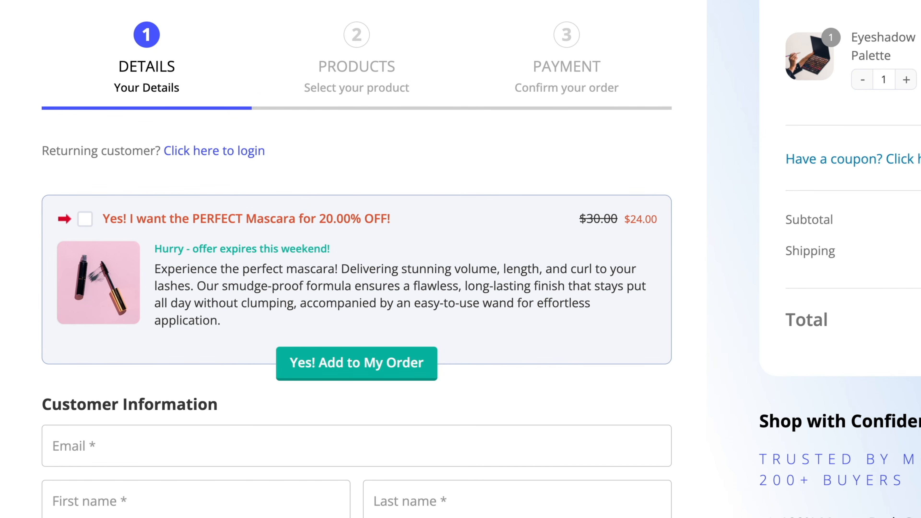
- Add the Mascara, Faster Processing and Premium Gift Wrapping offers to the order
left_click(434, 376)
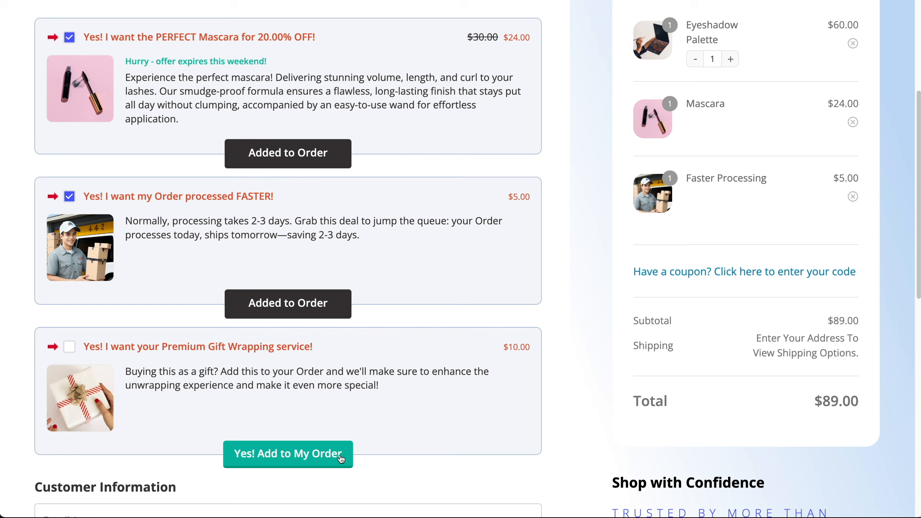
left_click(336, 458)
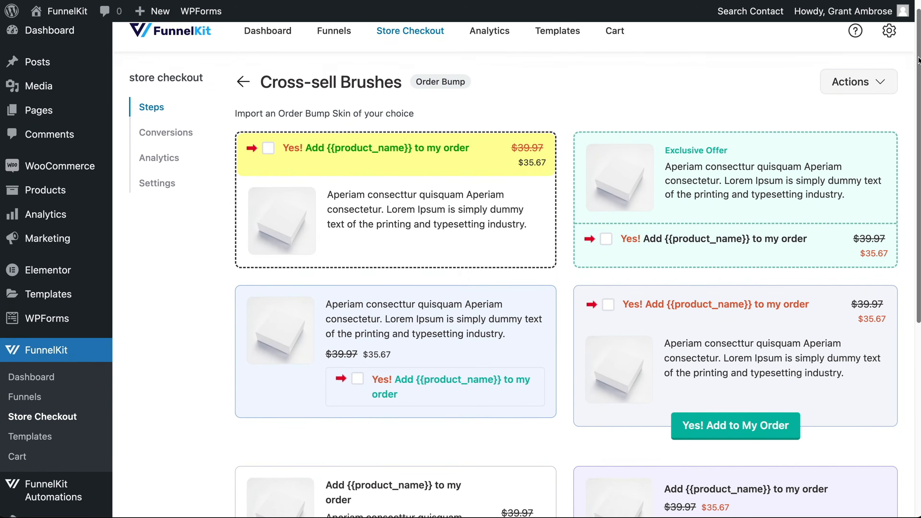
scroll(508, 290, "down", 3)
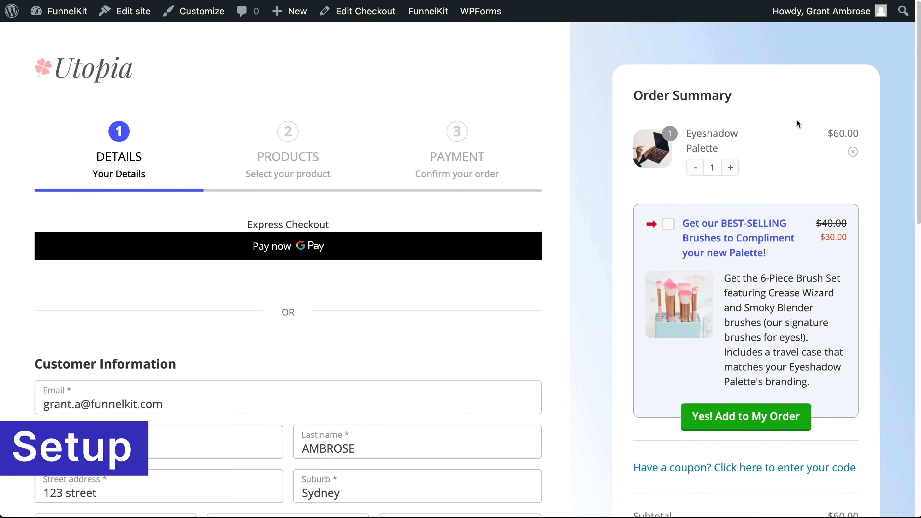
- Accept the best-selling brushes offer inside the checkout's order summary
left_click(750, 421)
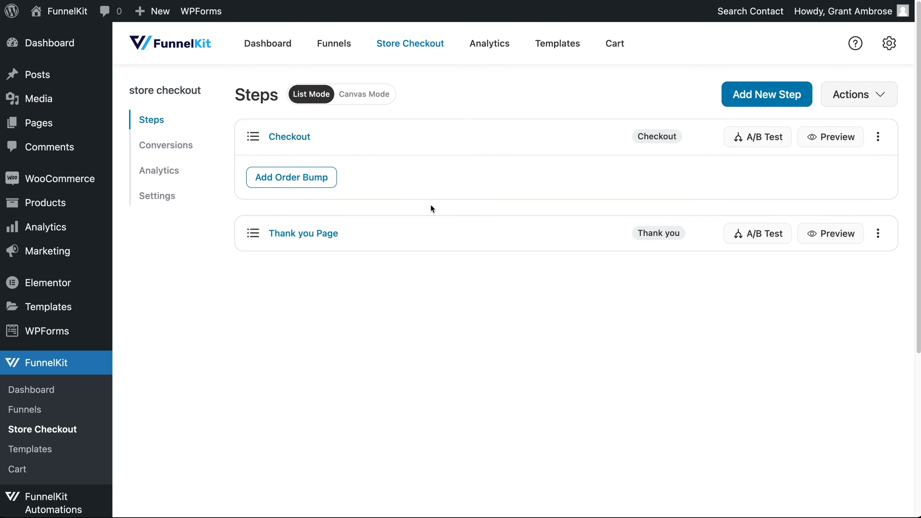
- Create a new order bump named "Cross sell - Makeup Brushes" under the store's Checkout step
left_click(304, 178)
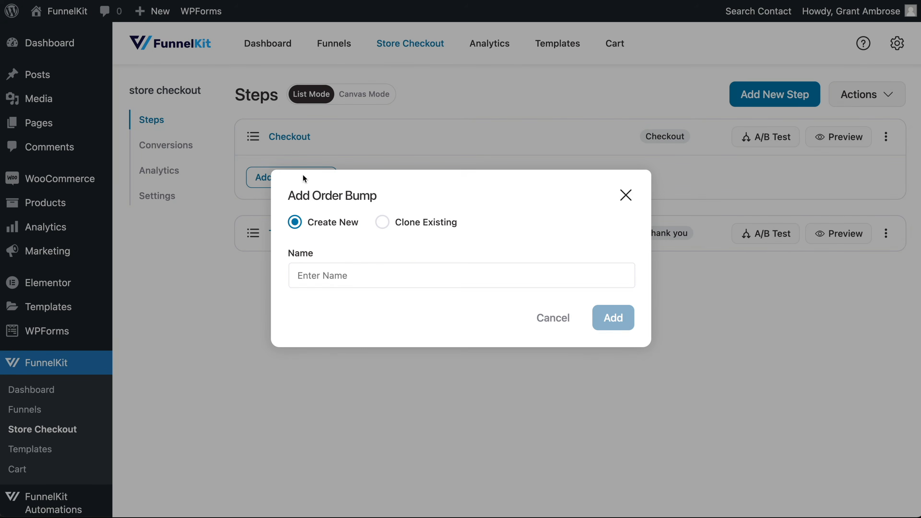
type("Cross sell - Makeup Brushes")
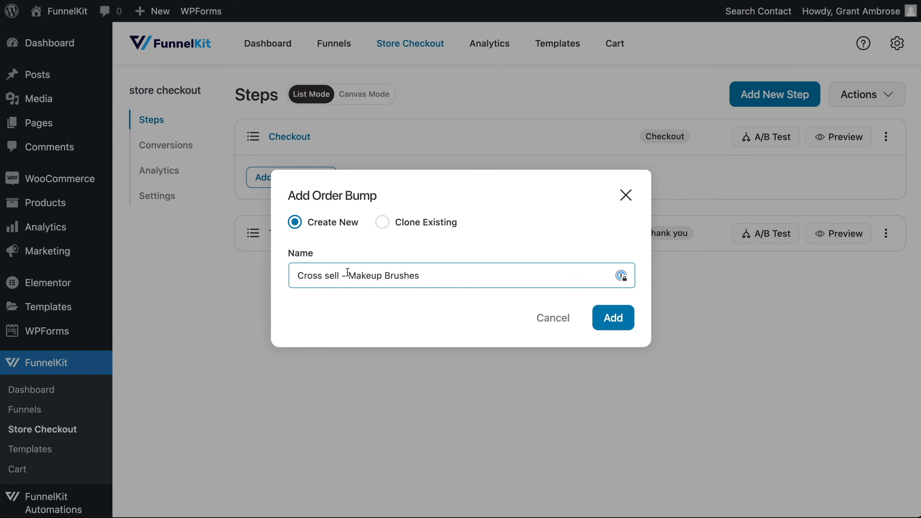
left_click(619, 327)
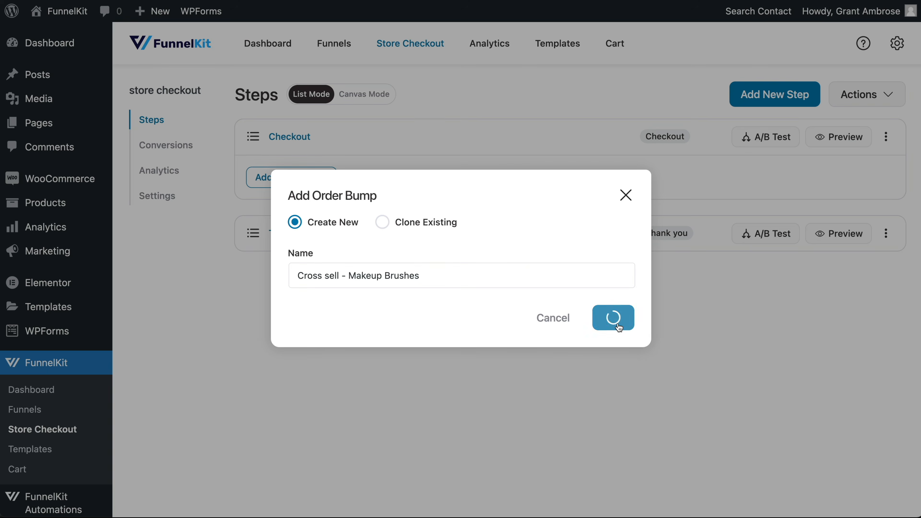
- Import the grey order bump skin with the green "Yes! Add to My Order" button, using Makeup Brush Set as its product
scroll(726, 254, "down", 5)
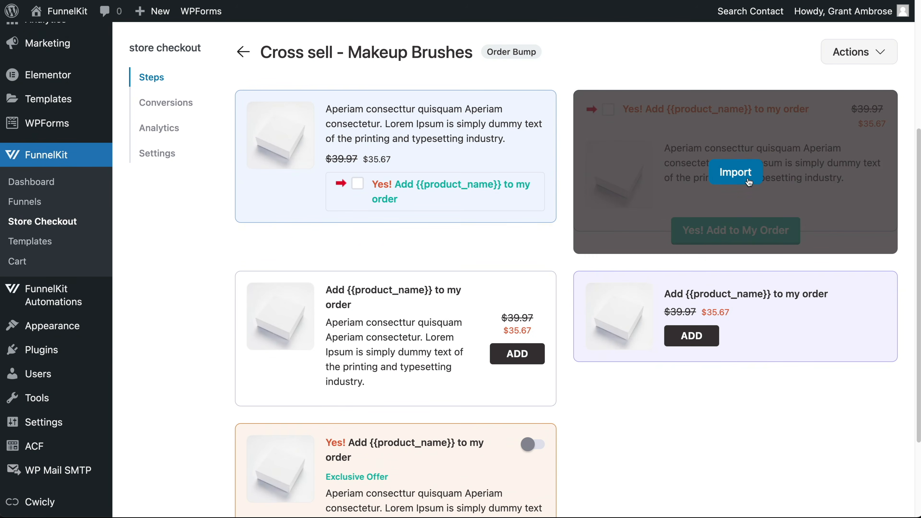
left_click(748, 180)
type("brush")
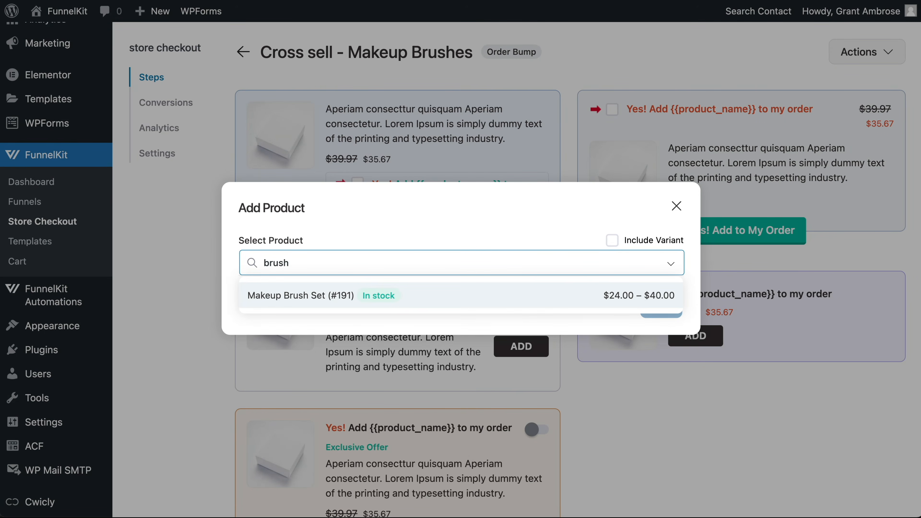
left_click(529, 295)
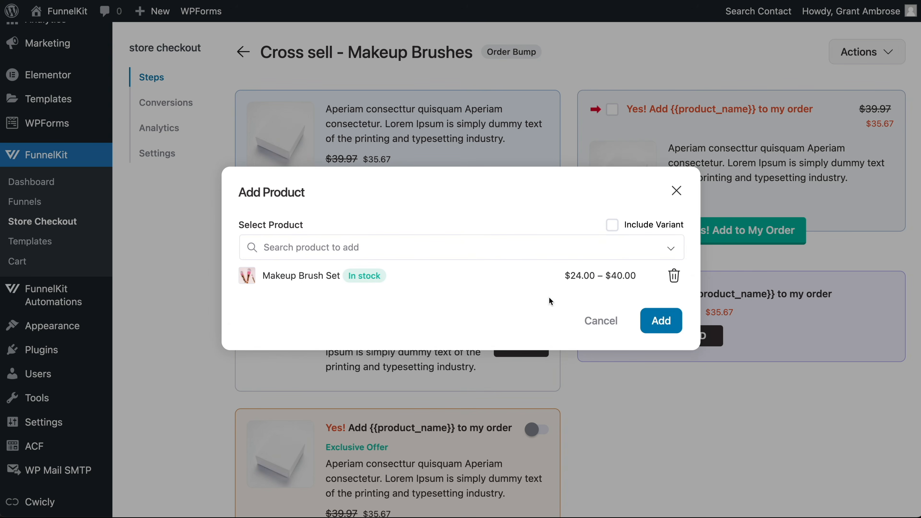
left_click(661, 321)
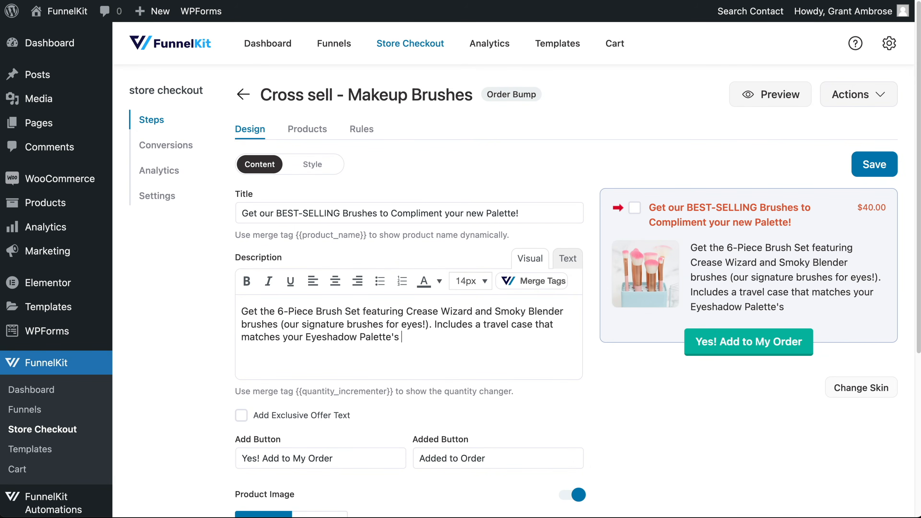
- Complete the order bump's description so that it ends with "matches your Eyeshadow Palette's branding."
type("branding.")
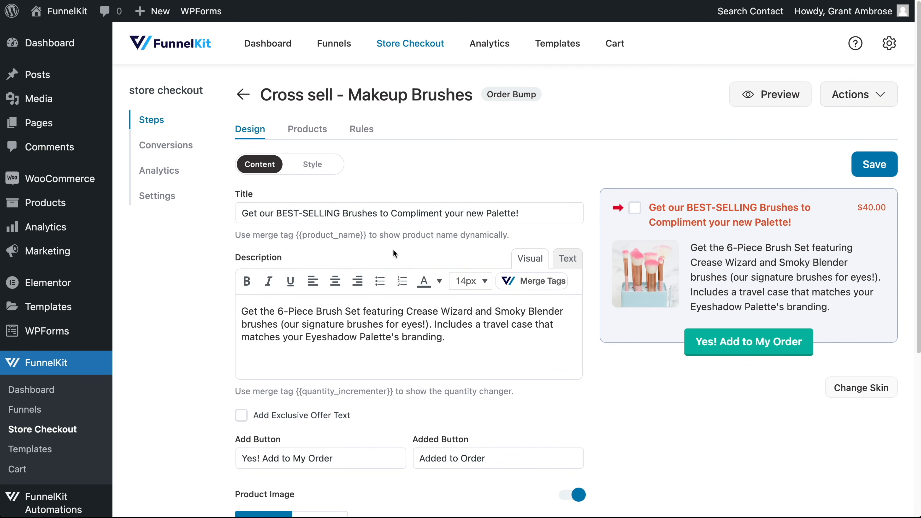
- Set the order bump's position to Inside Mini Cart, and enable both pre-selection by default and hiding after selection
left_click(316, 167)
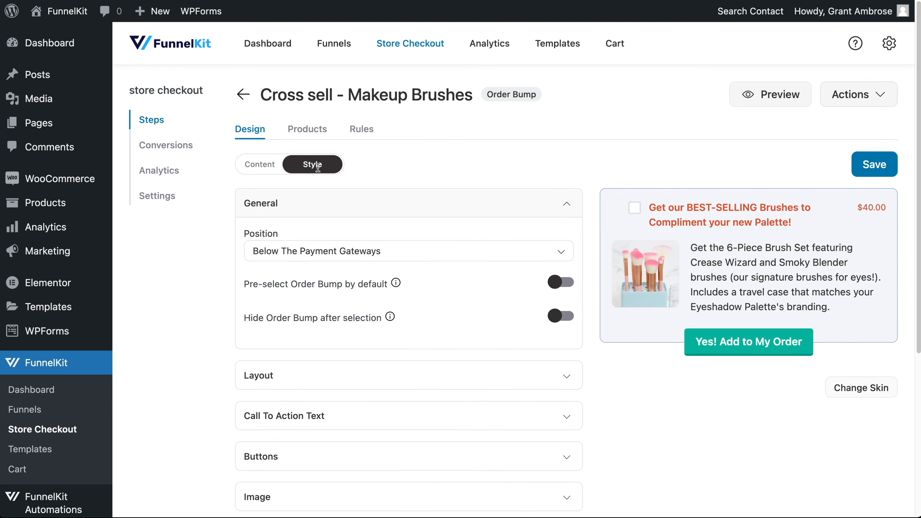
left_click(409, 250)
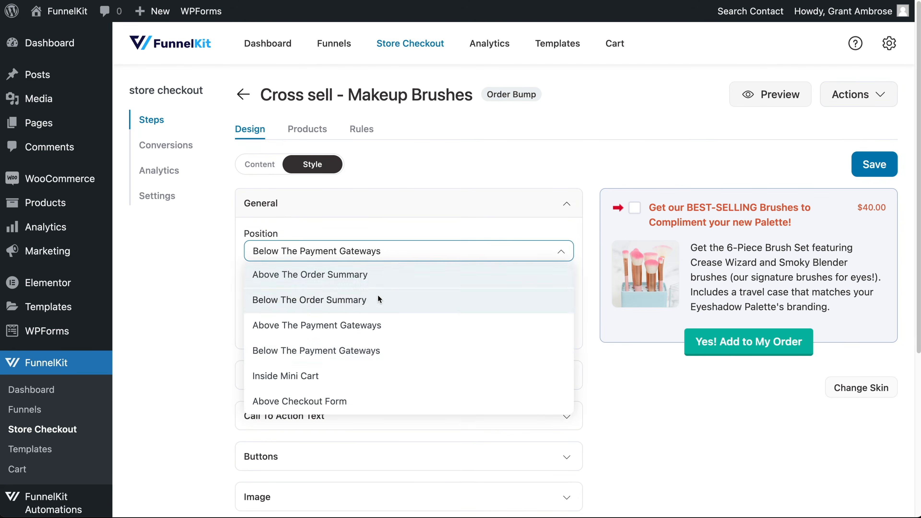
left_click(369, 370)
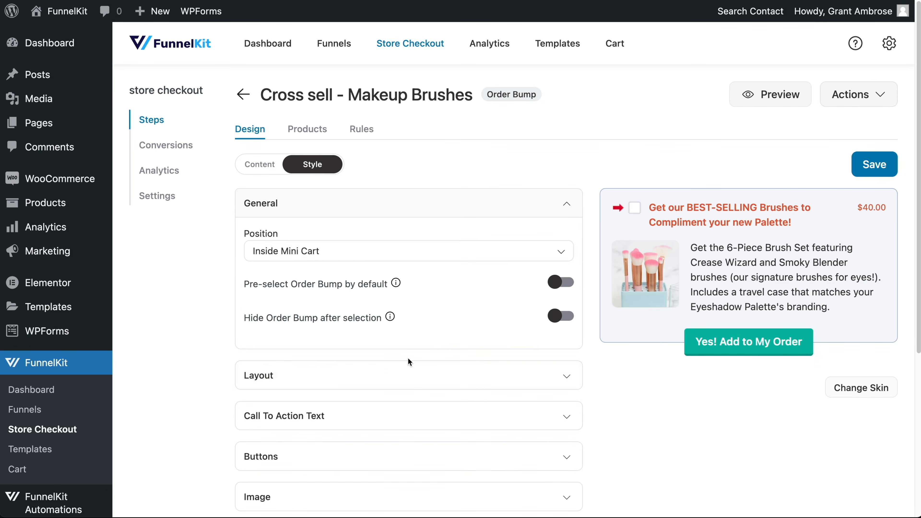
left_click(568, 284)
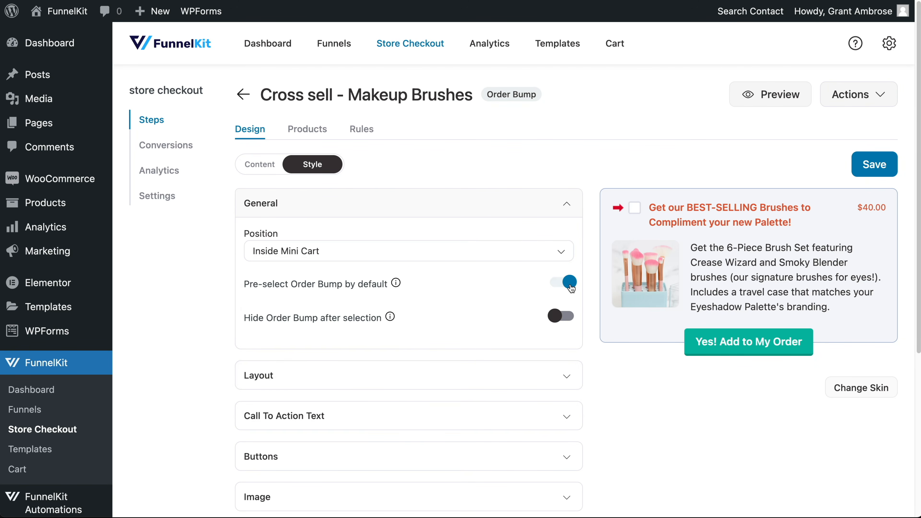
left_click(572, 317)
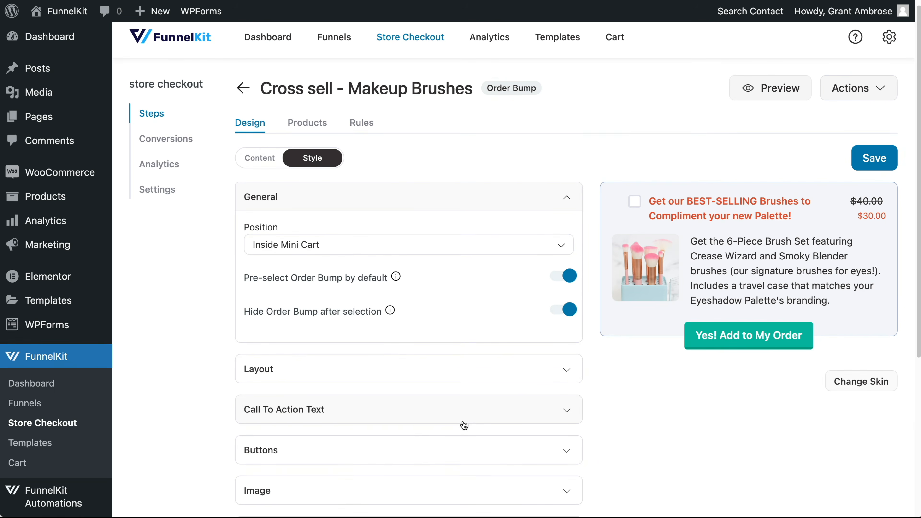
- Set the order bump button's default background color to #17a914
scroll(463, 426, "down", 5)
left_click(293, 295)
left_click(304, 340)
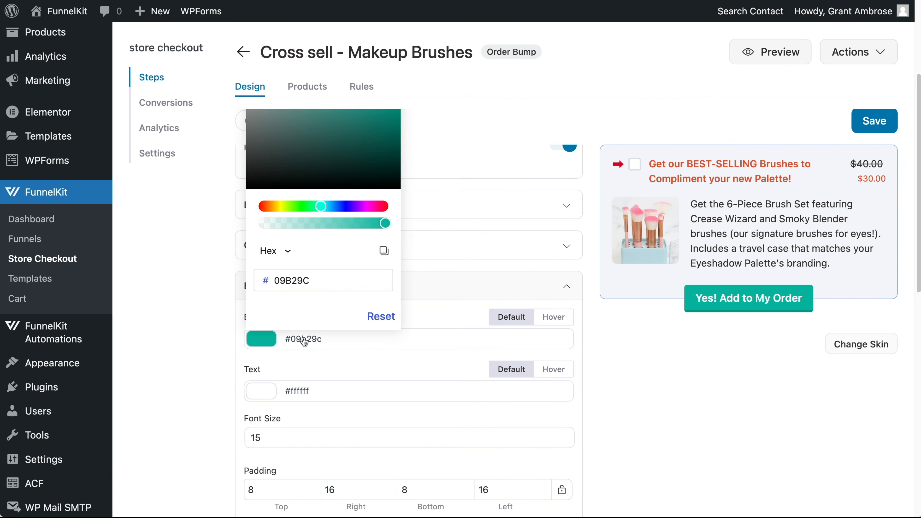
double_click(299, 279)
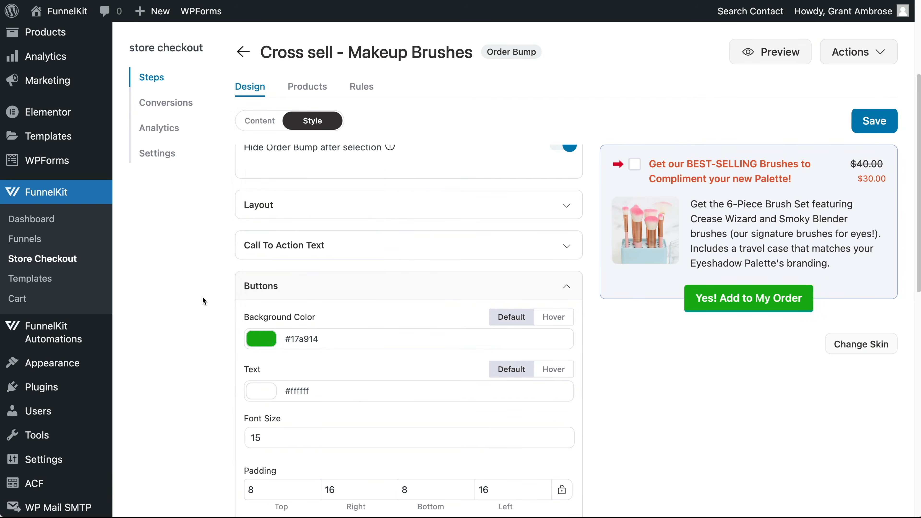
- Set the call to action text color to #4754FF and save the order bump's design
scroll(323, 328, "up", 2)
left_click(324, 320)
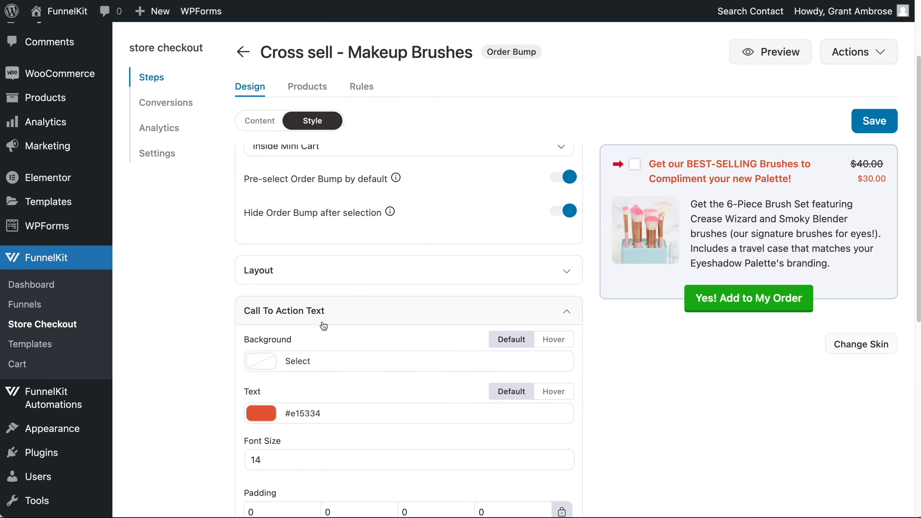
left_click(304, 417)
key("ctrl+a")
type("4754FF")
left_click(223, 335)
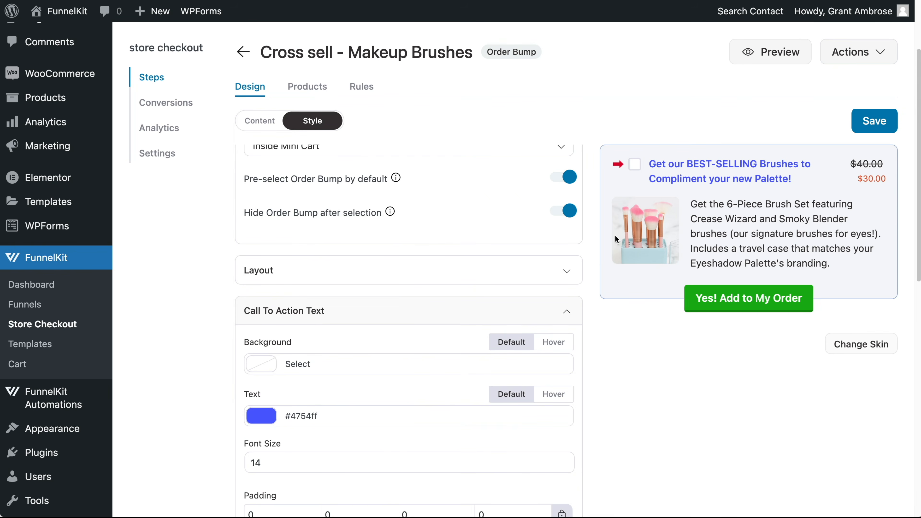
left_click(885, 121)
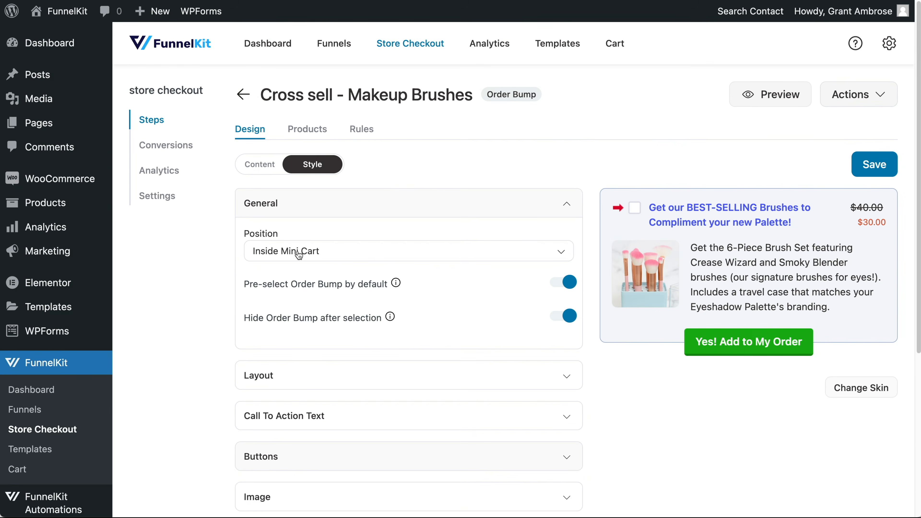
- Give the Makeup Brush Set 6-PACK a discount of 25 as Percentage % on Sale Price
left_click(323, 135)
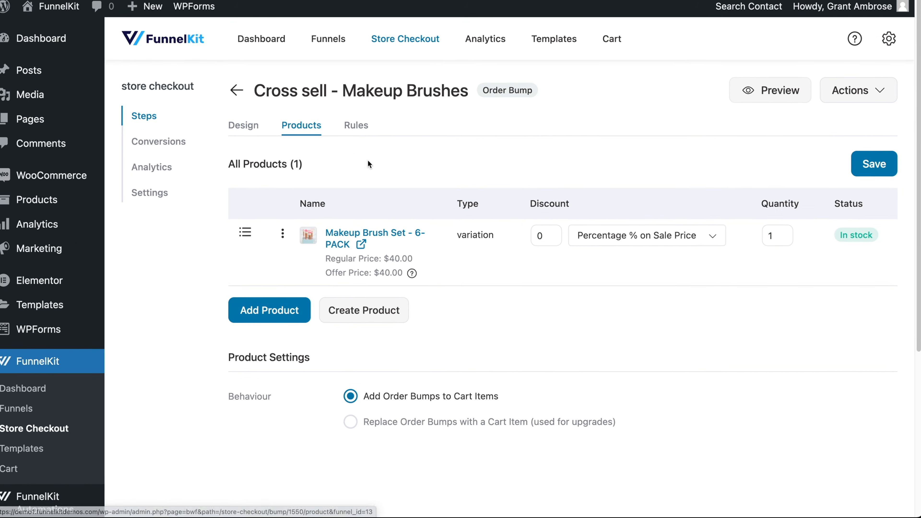
double_click(548, 239)
type("25")
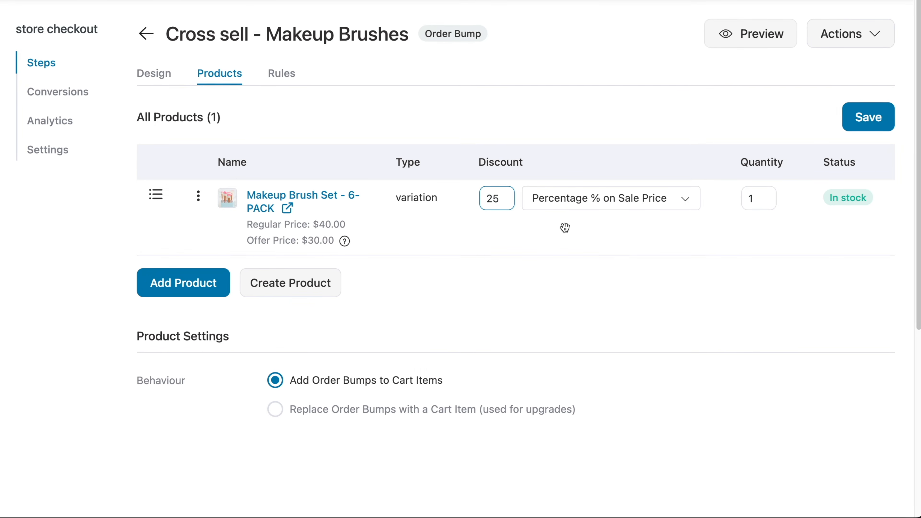
left_click(683, 205)
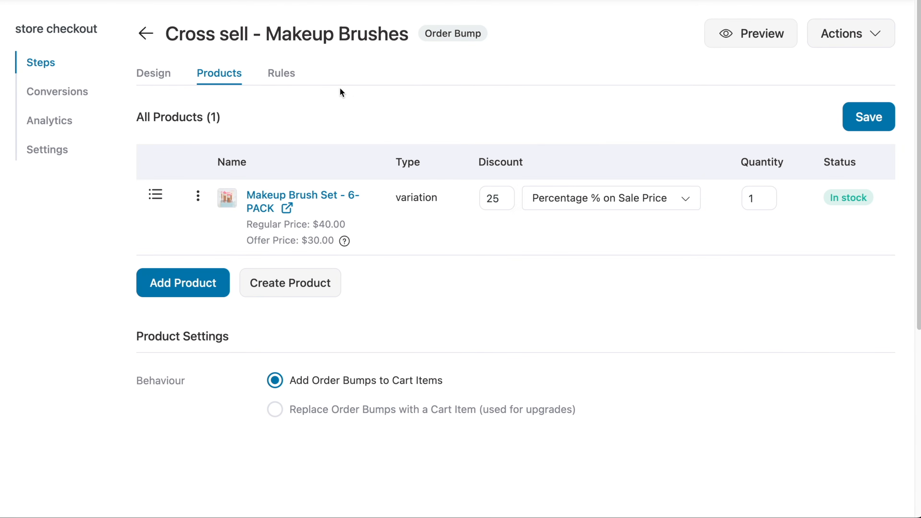
- Add a display rule requiring that Cart Item(s) contains at least 1 Eyeshadow Palette
left_click(291, 76)
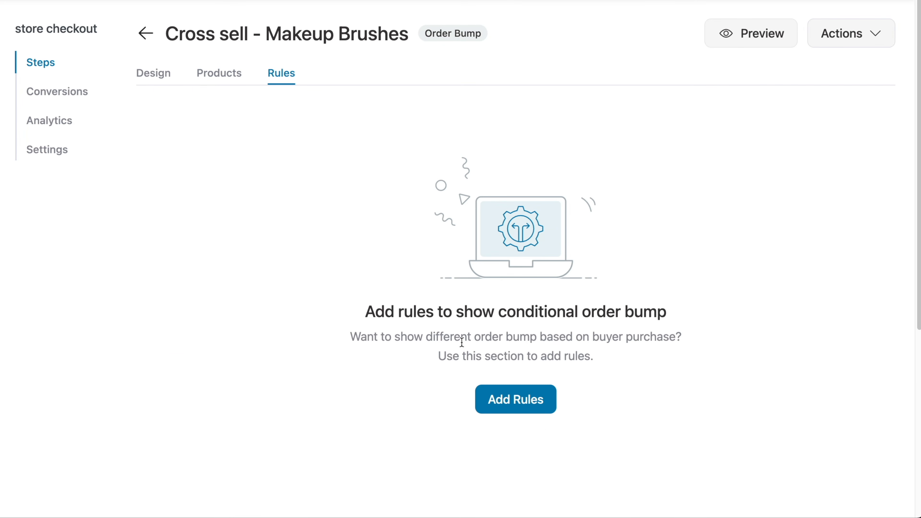
left_click(503, 399)
left_click(241, 178)
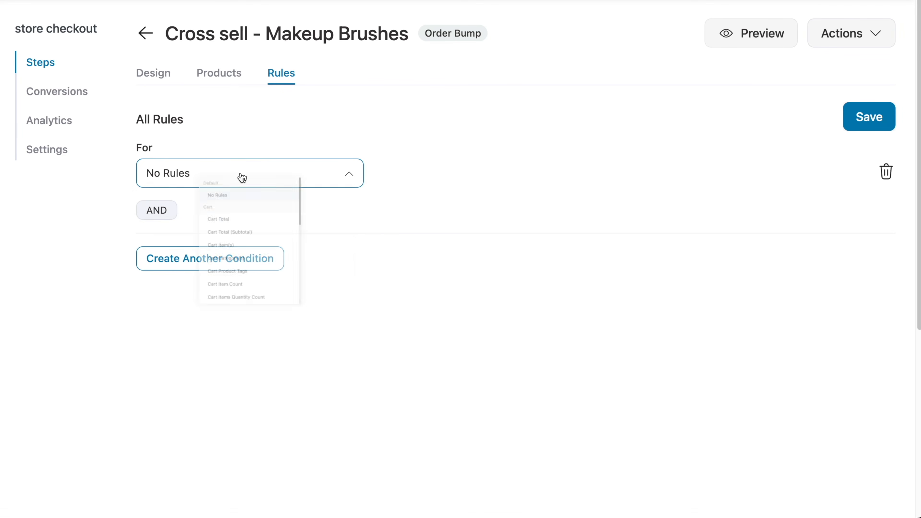
left_click(251, 336)
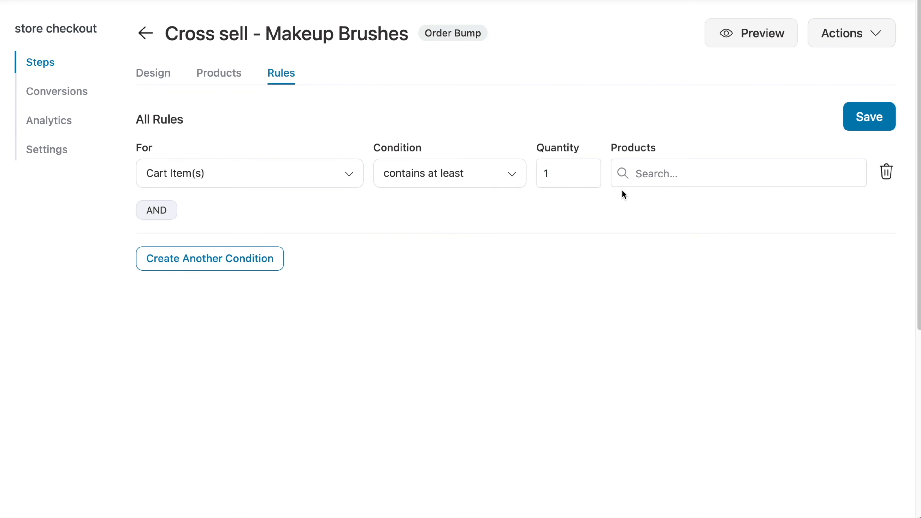
left_click(624, 182)
type("palet")
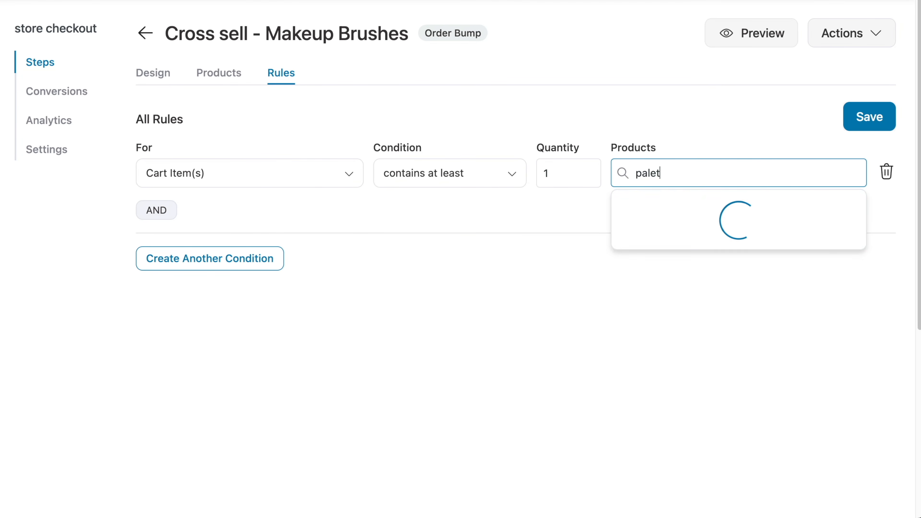
left_click(672, 189)
- Add an AND rule that Cart Item(s) "does not contains at least" 1 Makeup Brush Set, and save the rules
left_click(172, 237)
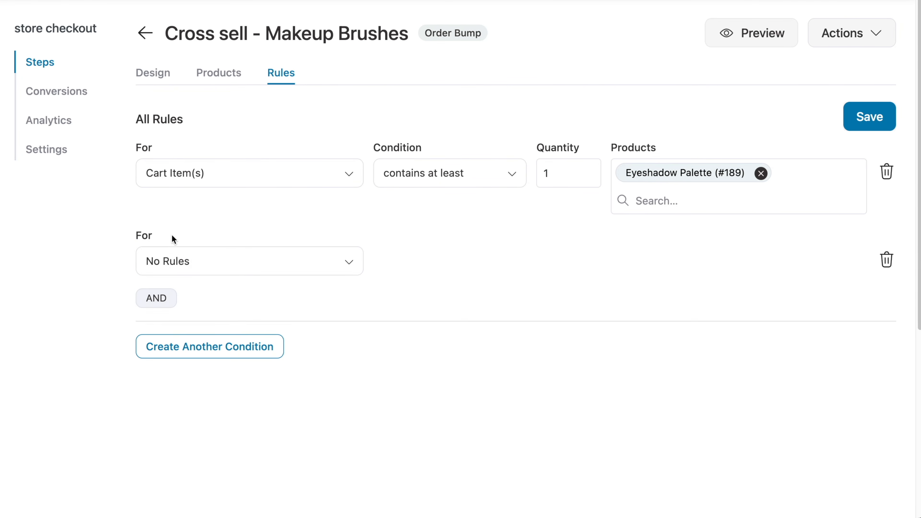
left_click(187, 263)
left_click(190, 125)
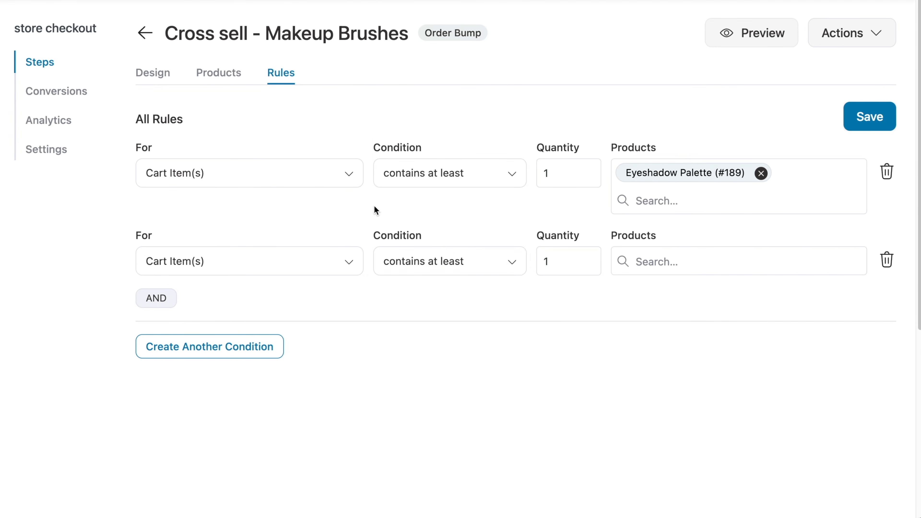
left_click(456, 260)
left_click(458, 377)
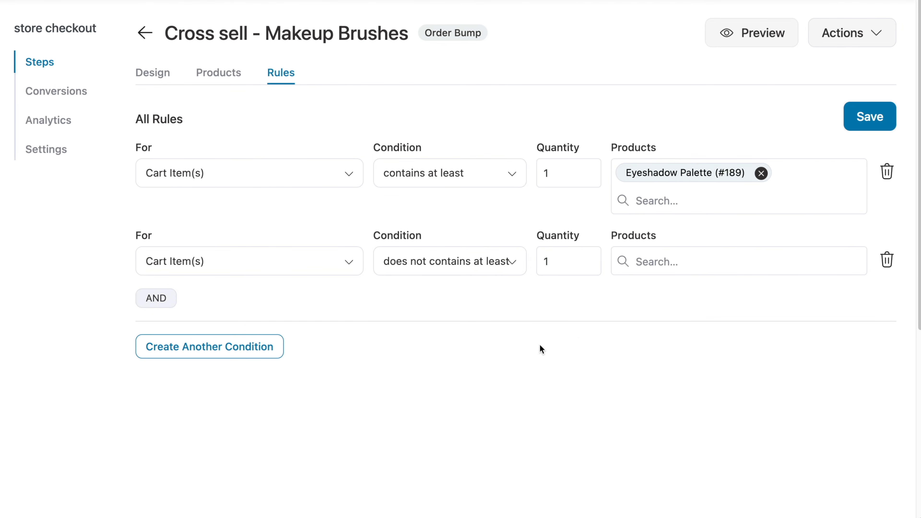
left_click(685, 264)
type("brush")
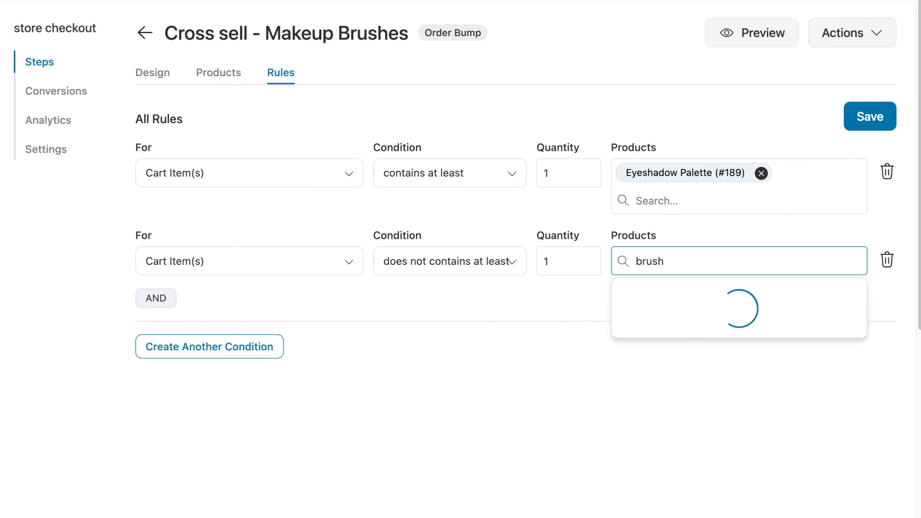
left_click(693, 293)
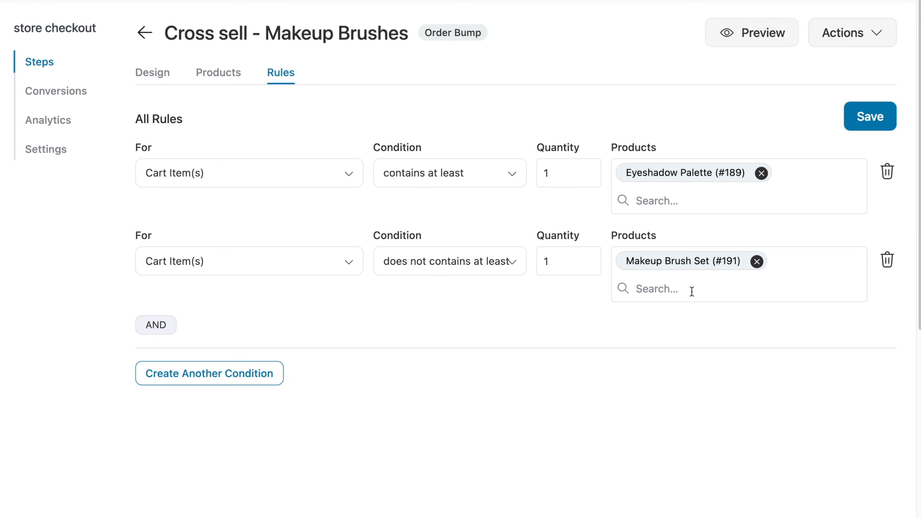
left_click(860, 122)
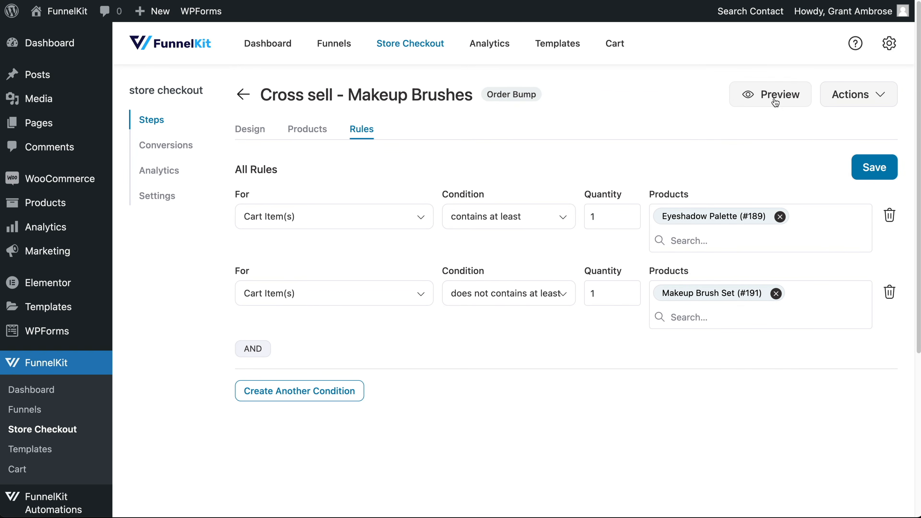
- Preview the checkout with the brushes order bump added to the order, and look over the checkout's payment step
left_click(775, 98)
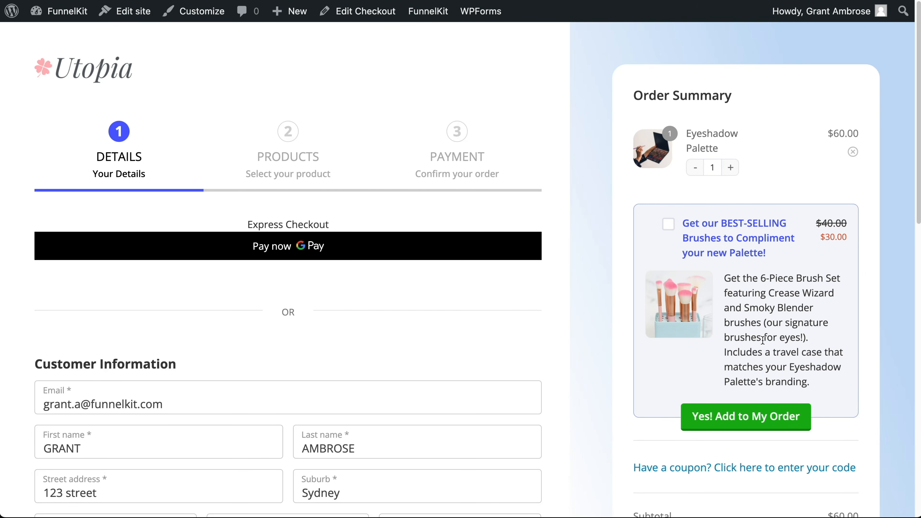
left_click(749, 421)
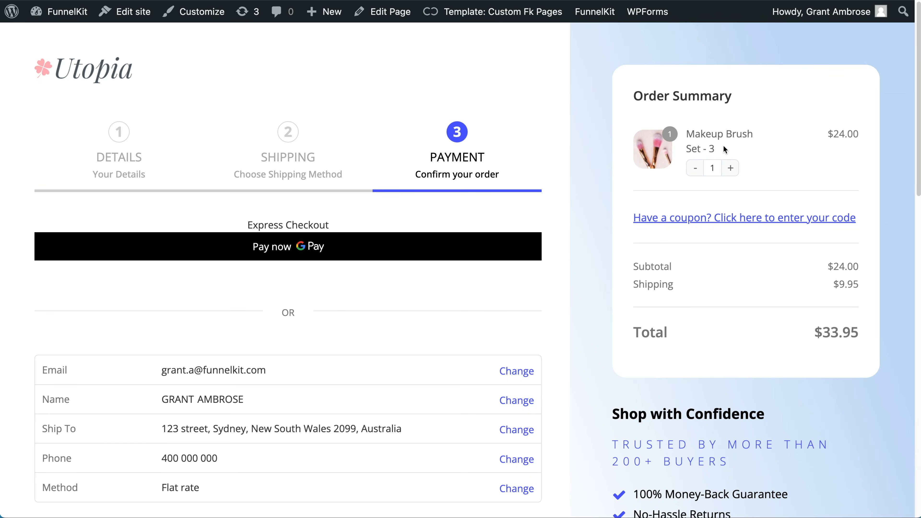
scroll(601, 169, "down", 10)
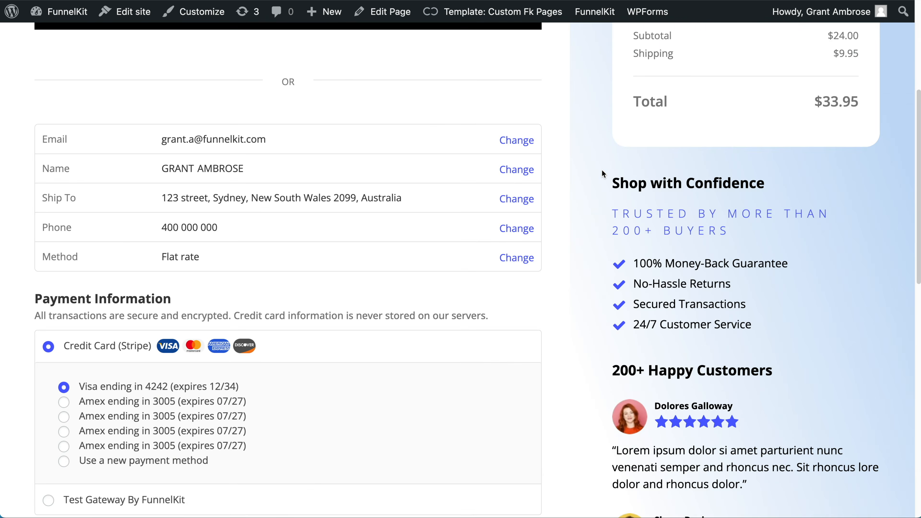
scroll(603, 174, "down", 1)
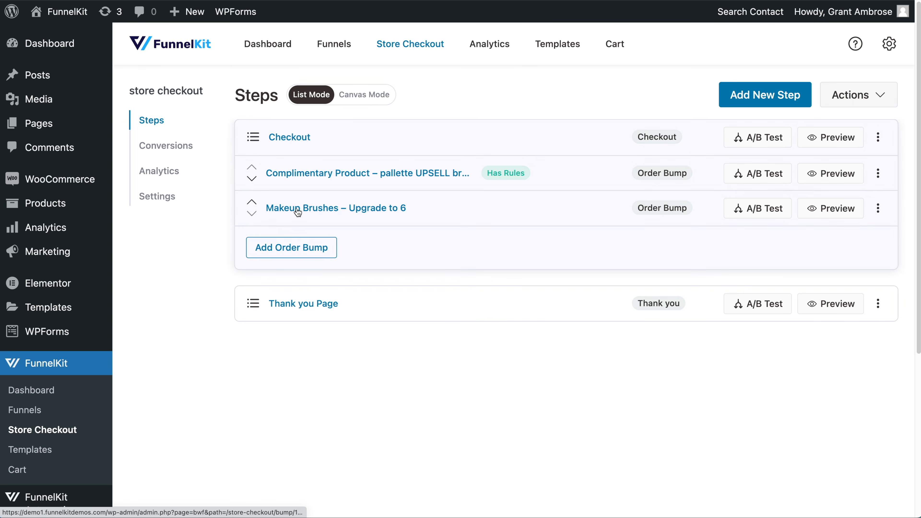
- Set the "Makeup Brushes – Upgrade to 6" order bump's behaviour to replace a cart item, using Replace Specific Product(s)
left_click(363, 209)
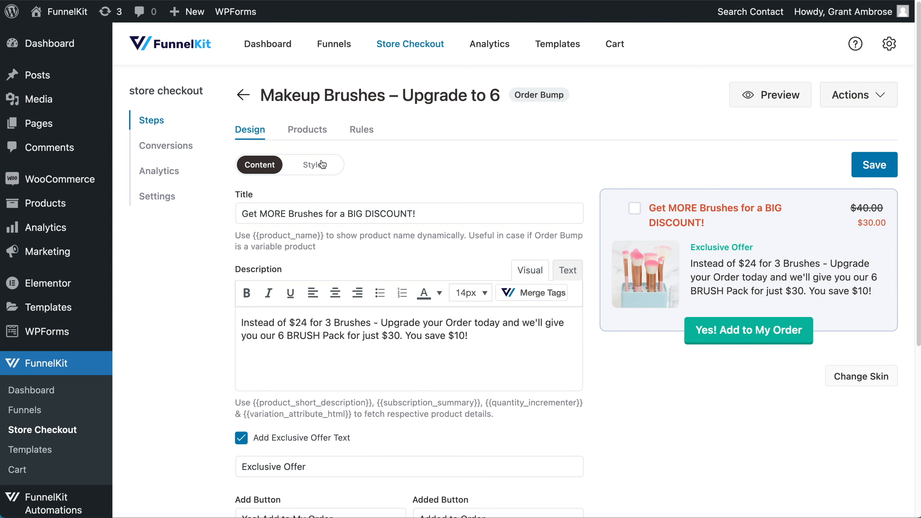
left_click(314, 134)
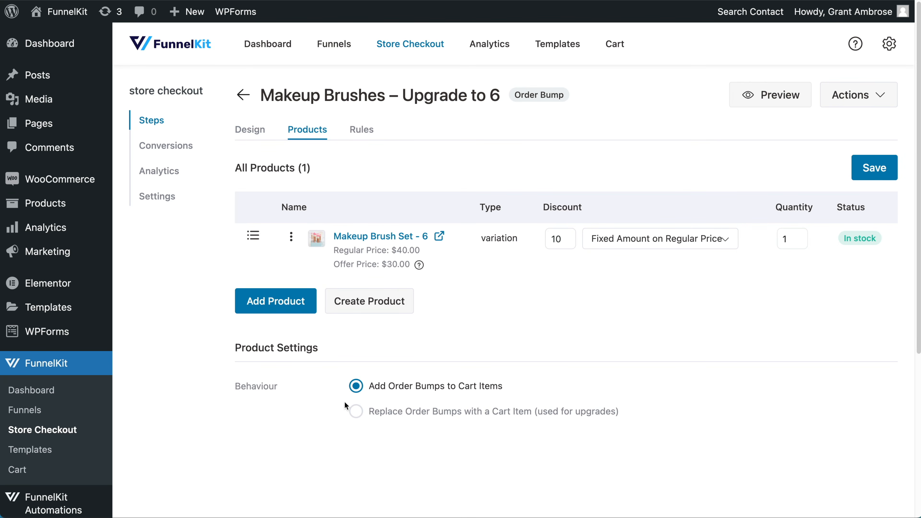
left_click(356, 413)
scroll(370, 431, "down", 3)
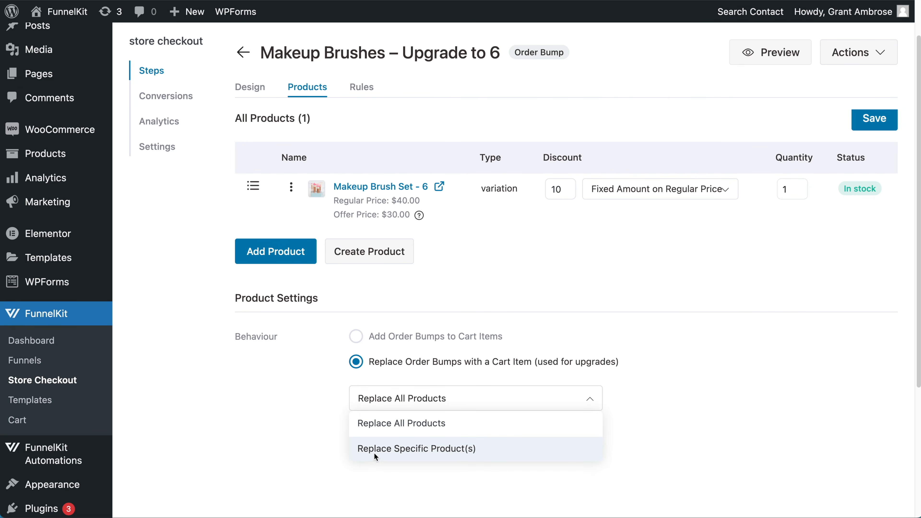
left_click(428, 450)
- Choose Makeup Brush Set - 3 (#559) as the specific product the upgrade bump replaces, and save the product settings
left_click(397, 436)
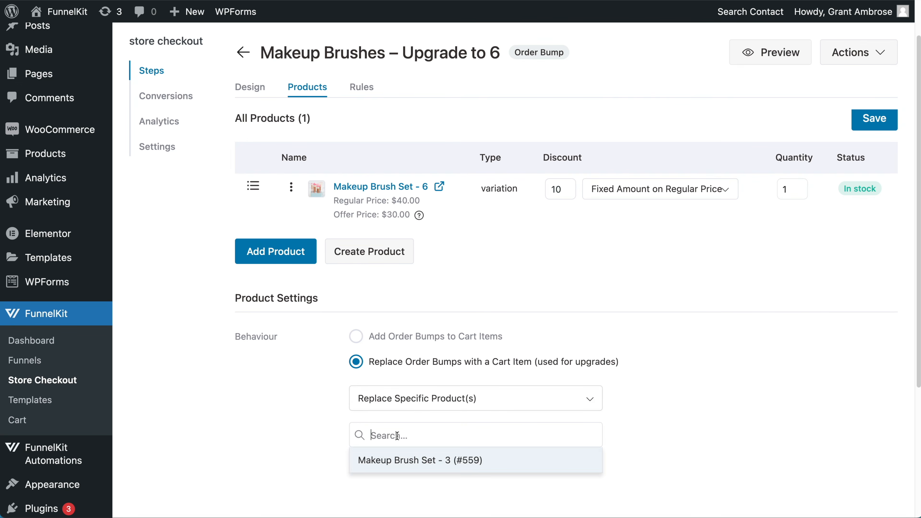
type("makeup brush")
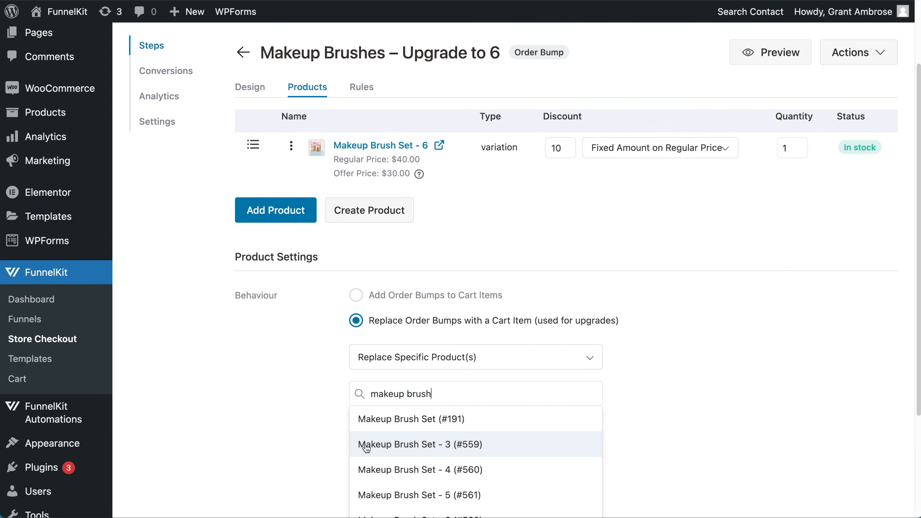
left_click(449, 448)
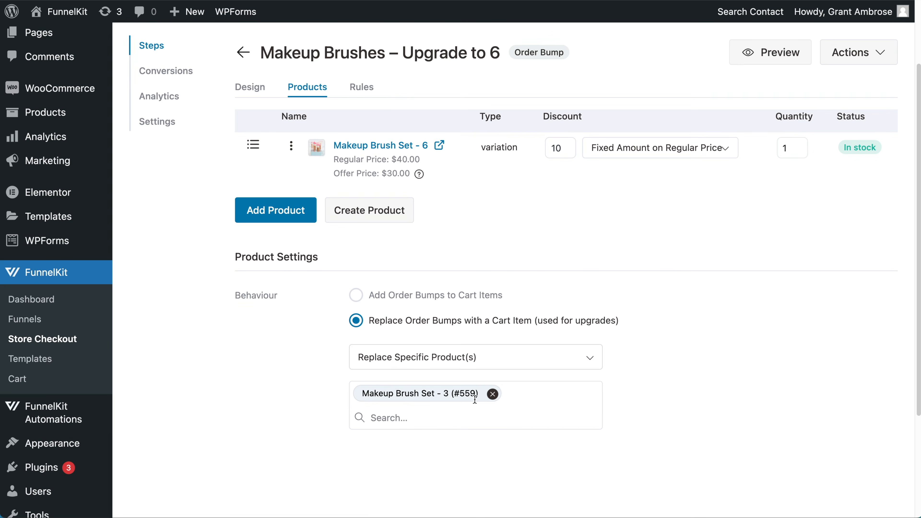
scroll(474, 400, "up", 3)
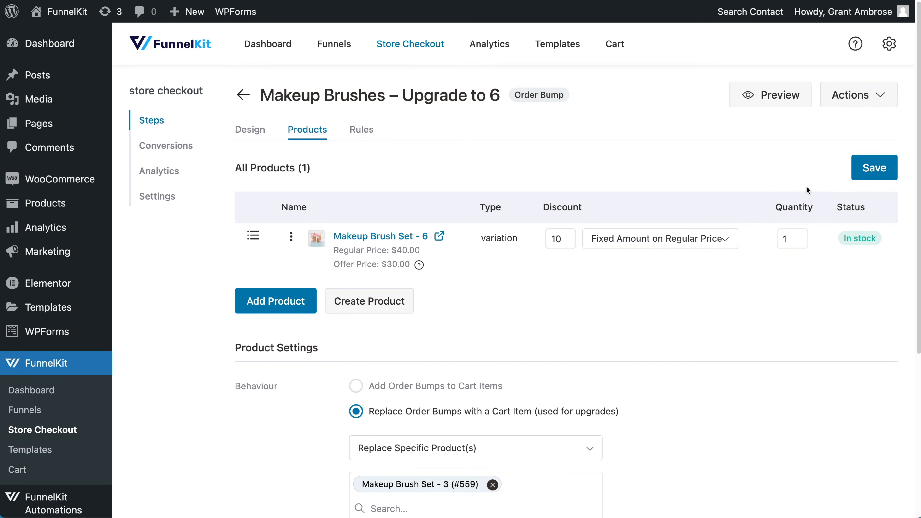
left_click(870, 164)
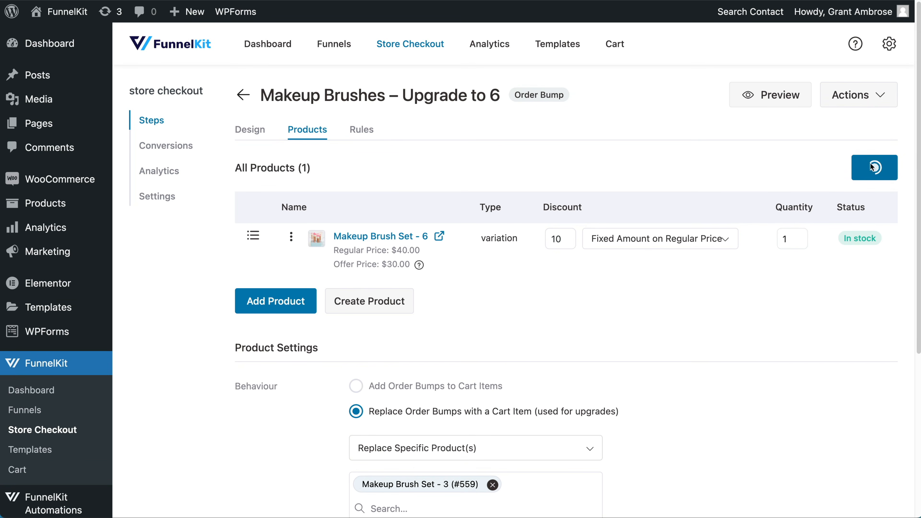
- Add a display rule to the upgrade bump requiring that Cart Item(s) contains at least 1 Makeup Brush Set - 3
left_click(358, 131)
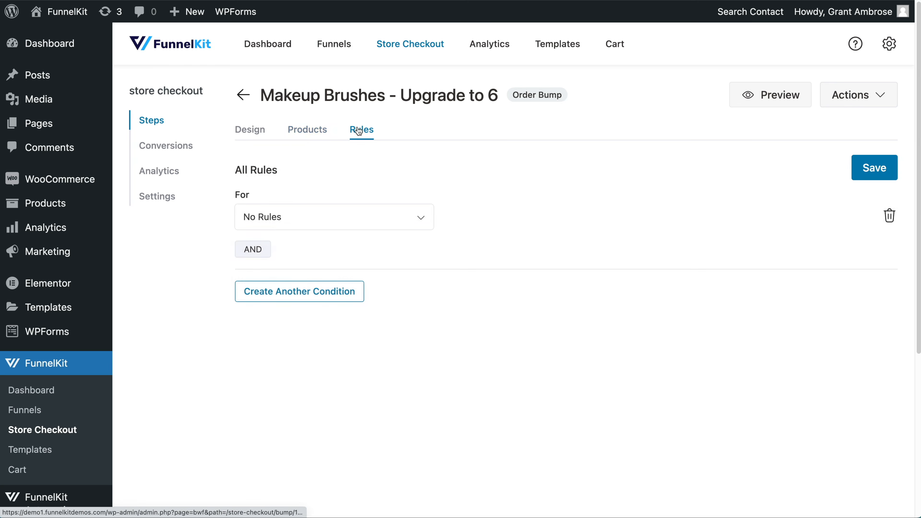
left_click(272, 218)
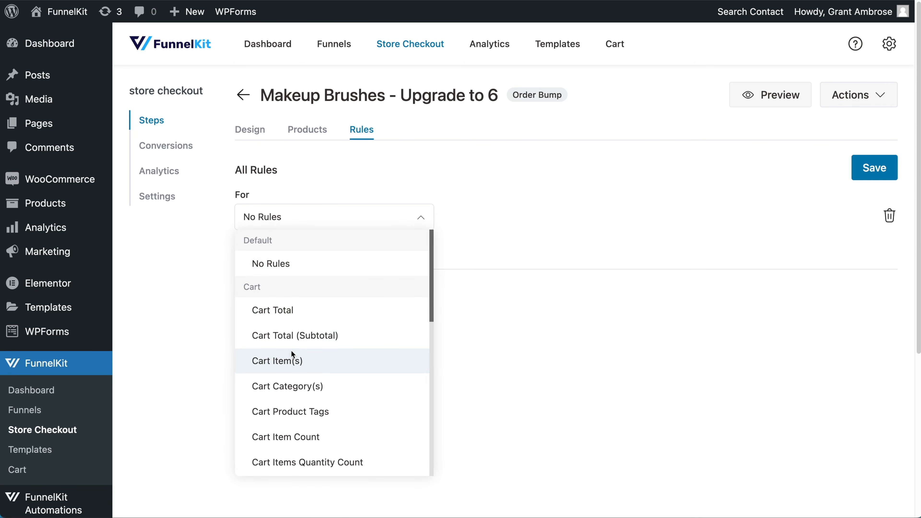
left_click(291, 360)
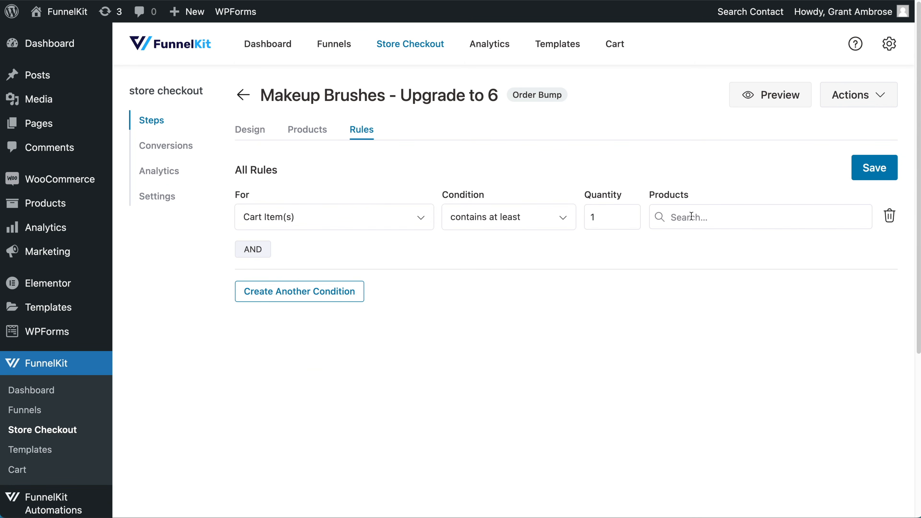
left_click(701, 218)
type("makeup brush")
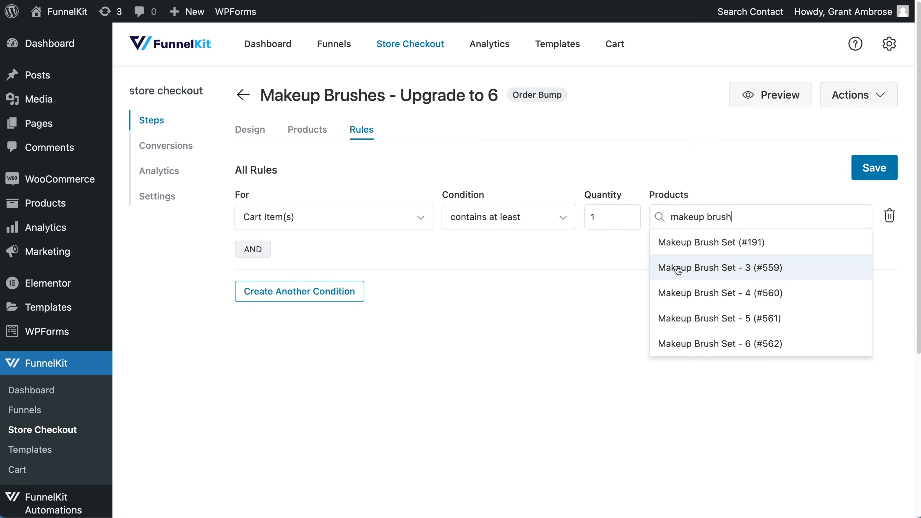
left_click(749, 267)
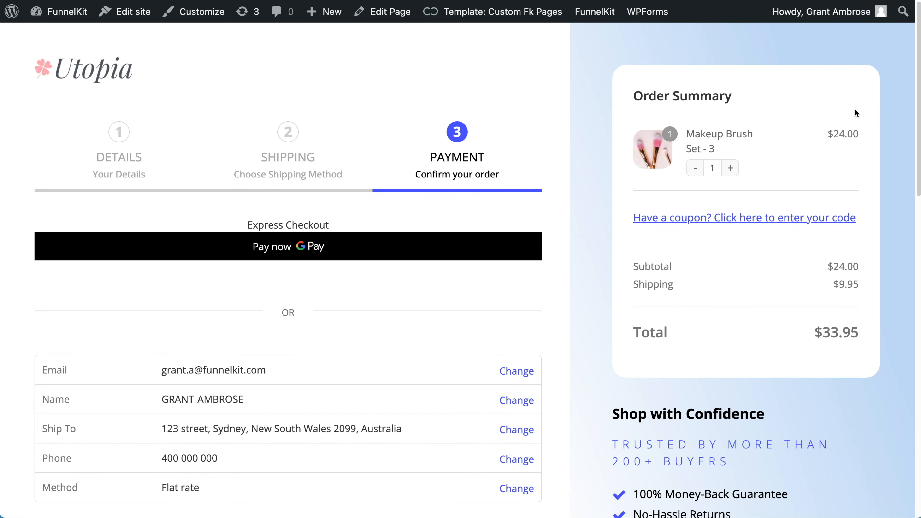
- Accept the "Get MORE Brushes for a BIG DISCOUNT!" offer on the checkout's payment step and check the order summary
scroll(855, 110, "down", 15)
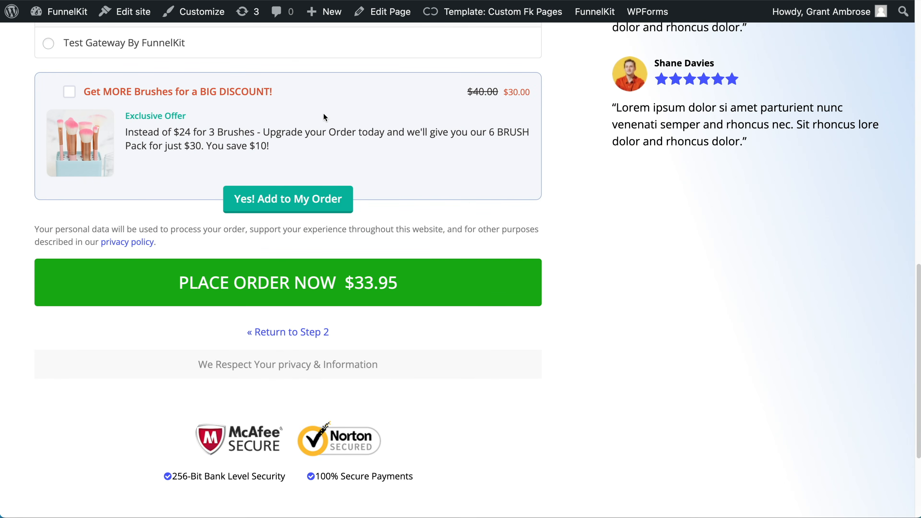
left_click(75, 96)
scroll(529, 153, "up", 15)
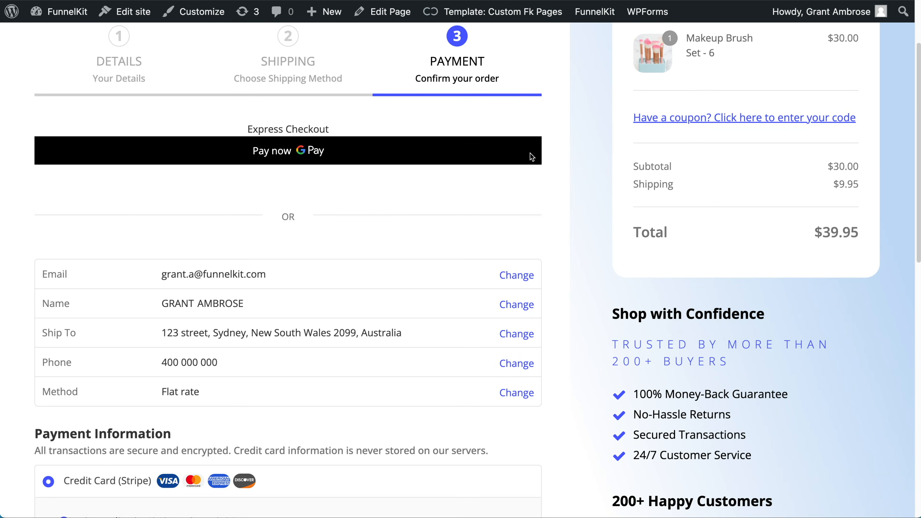
scroll(532, 157, "up", 3)
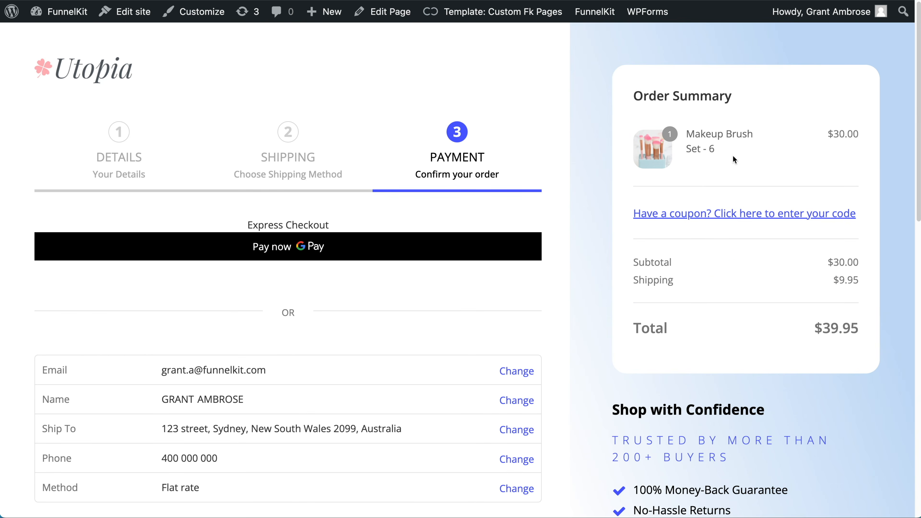